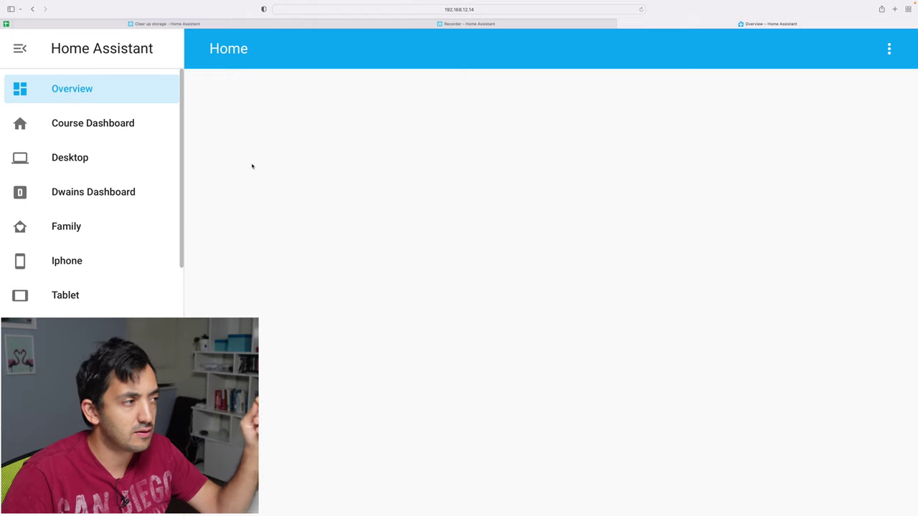
Step: Open the System page under Add-ons, Backups & Supervisor and check the host's used space
{"action": "scroll", "coordinate": [180, 167], "scroll_direction": "down", "scroll_amount": 5}
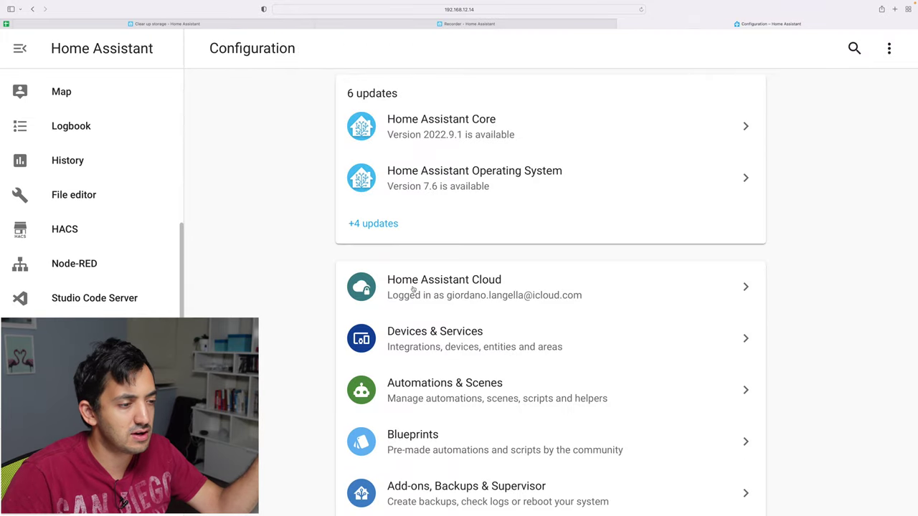
{"action": "scroll", "coordinate": [413, 290], "scroll_direction": "down", "scroll_amount": 5}
{"action": "scroll", "coordinate": [413, 289], "scroll_direction": "up", "scroll_amount": 5}
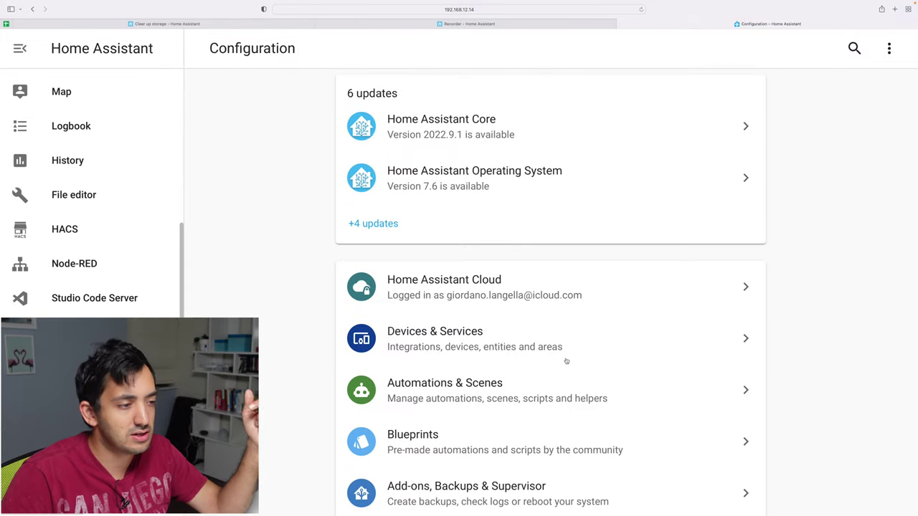
{"action": "scroll", "coordinate": [566, 361], "scroll_direction": "down", "scroll_amount": 5}
{"action": "left_click", "coordinate": [469, 288]}
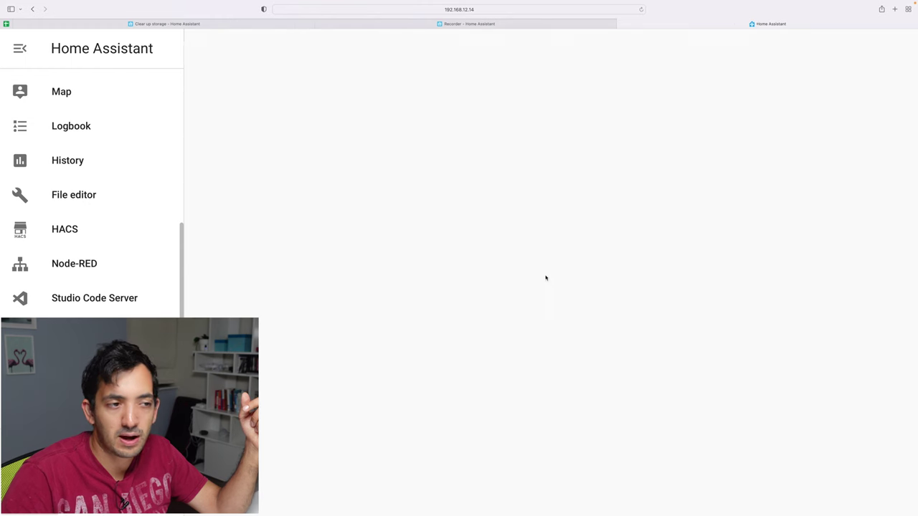
{"action": "left_click", "coordinate": [637, 49]}
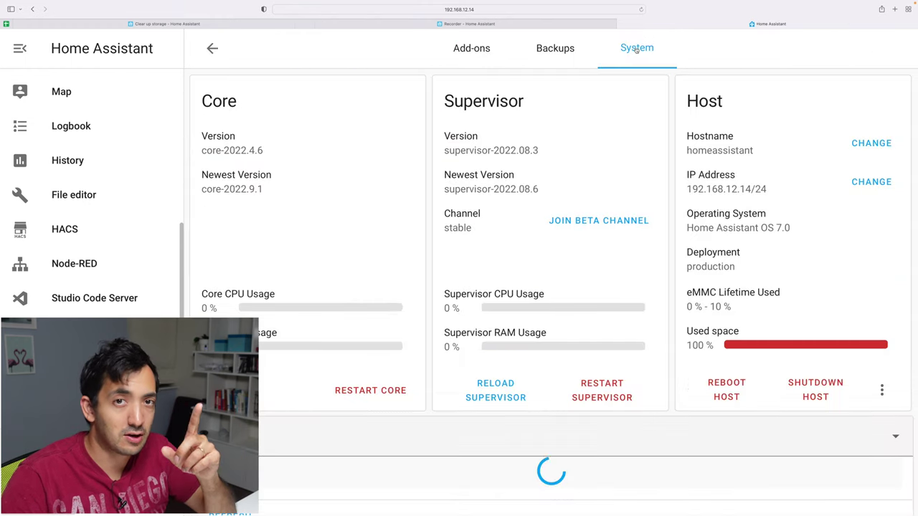
{"action": "triple_click", "coordinate": [704, 330]}
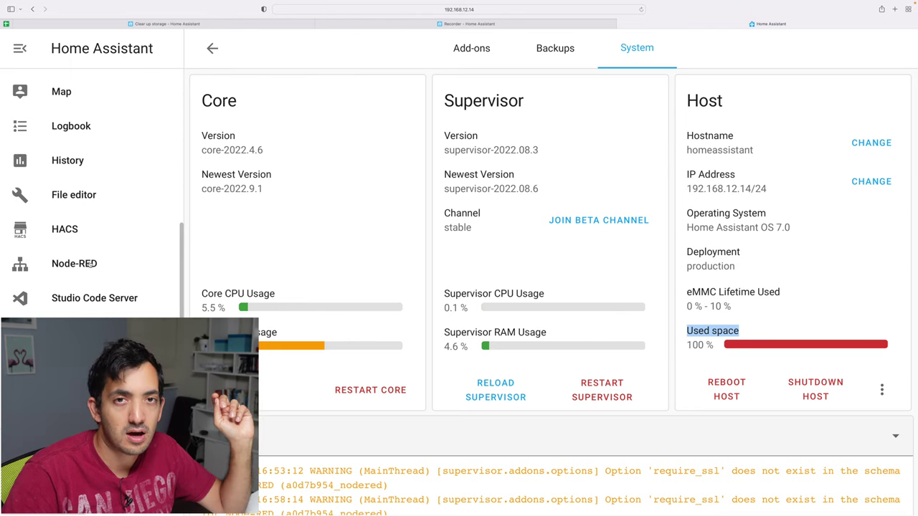
Step: Try to start the Samba share add-on from its info page
{"action": "key", "text": "super+bracketleft"}
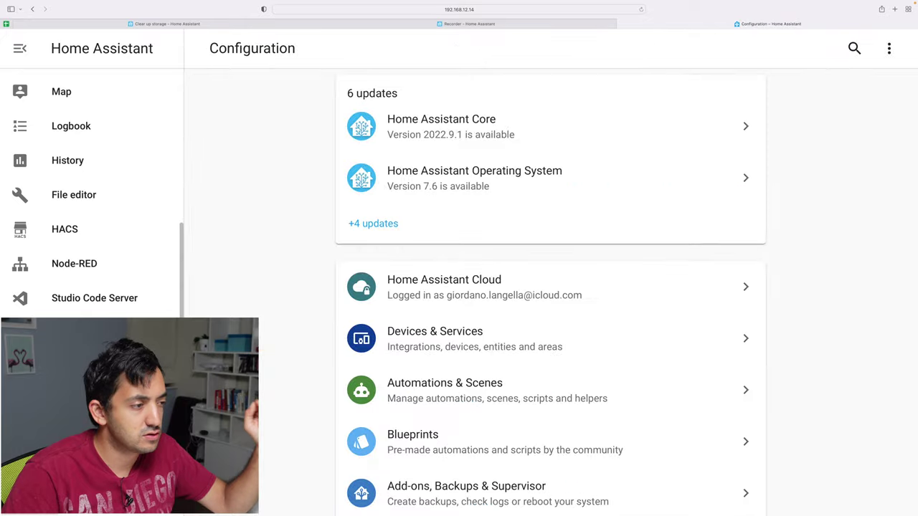
{"action": "scroll", "coordinate": [354, 321], "scroll_direction": "down", "scroll_amount": 5}
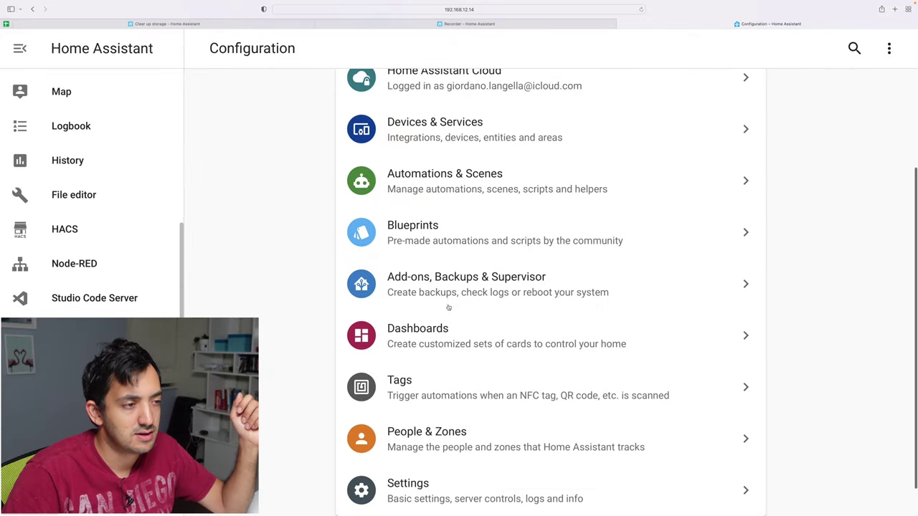
{"action": "left_click", "coordinate": [444, 301]}
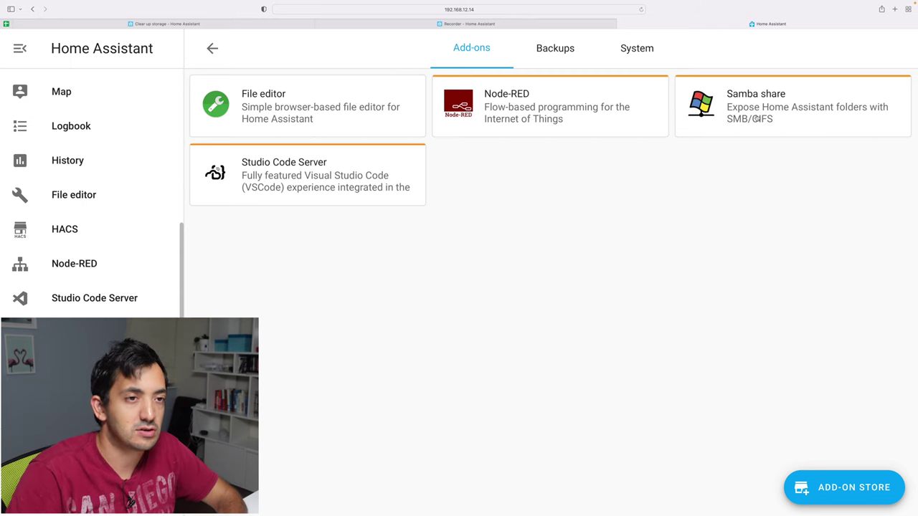
{"action": "left_click", "coordinate": [768, 116]}
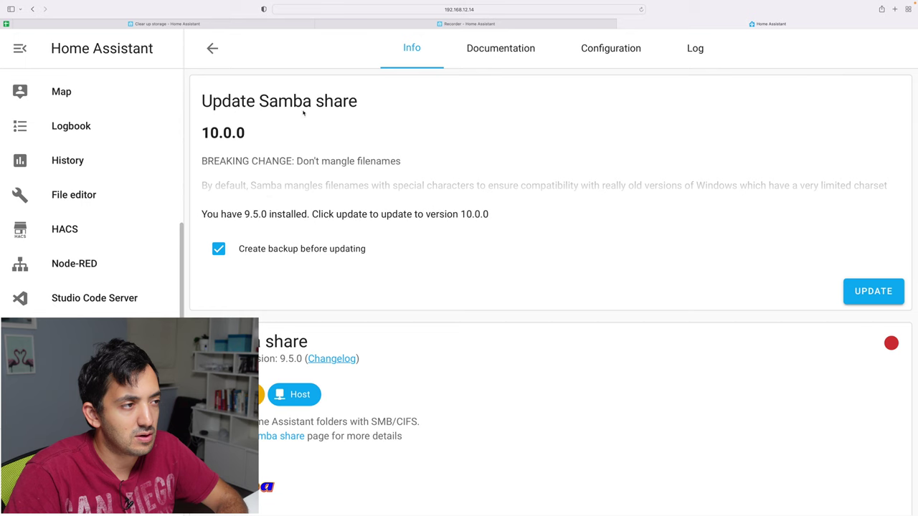
{"action": "scroll", "coordinate": [507, 205], "scroll_direction": "down", "scroll_amount": 8}
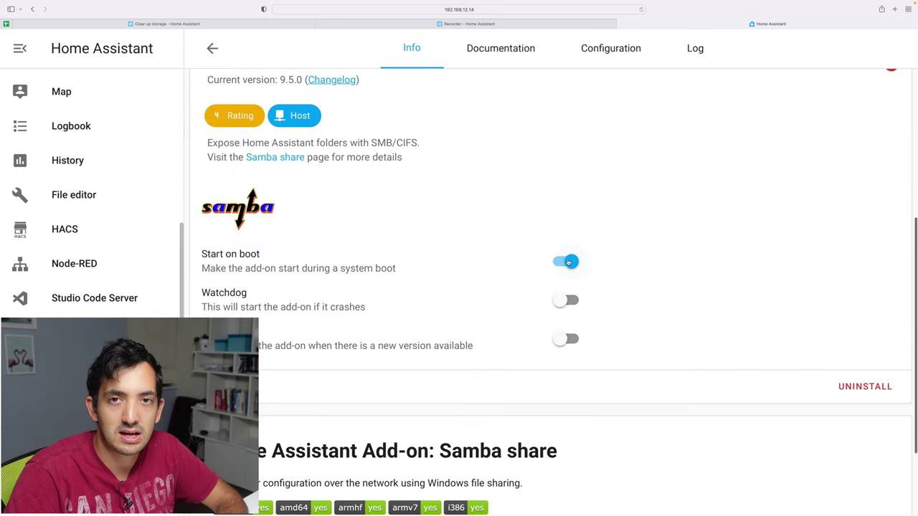
{"action": "scroll", "coordinate": [484, 258], "scroll_direction": "down", "scroll_amount": 4}
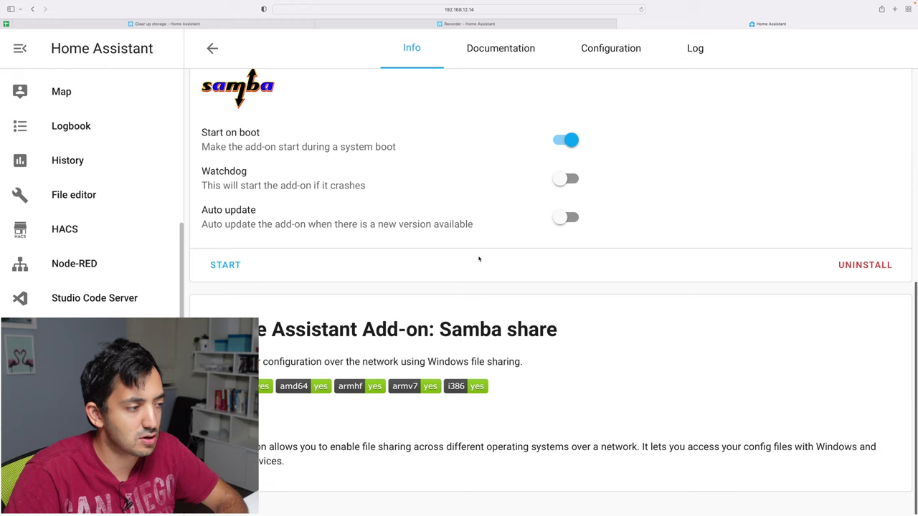
{"action": "left_click", "coordinate": [213, 271]}
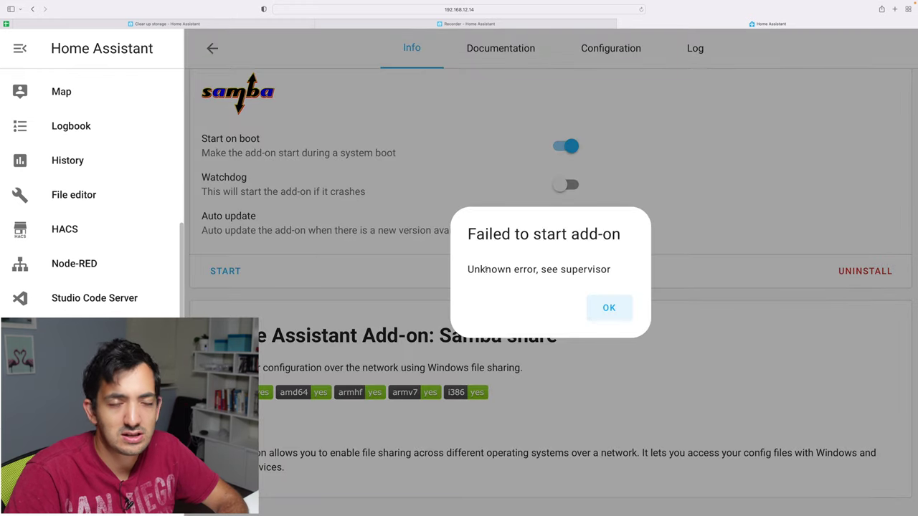
{"action": "left_click", "coordinate": [606, 308]}
Step: Check the Samba share add-on's log and configuration for the cause of the start problem
{"action": "scroll", "coordinate": [469, 254], "scroll_direction": "up", "scroll_amount": 5}
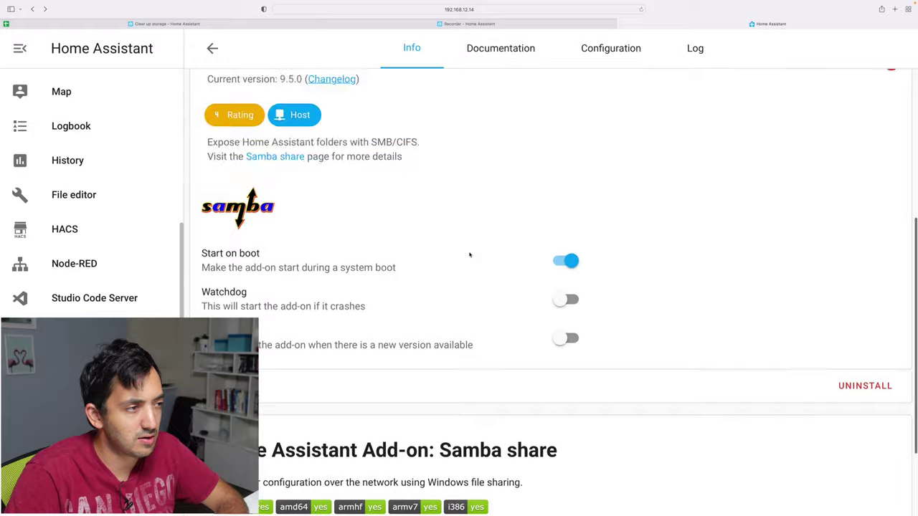
{"action": "left_click", "coordinate": [695, 48]}
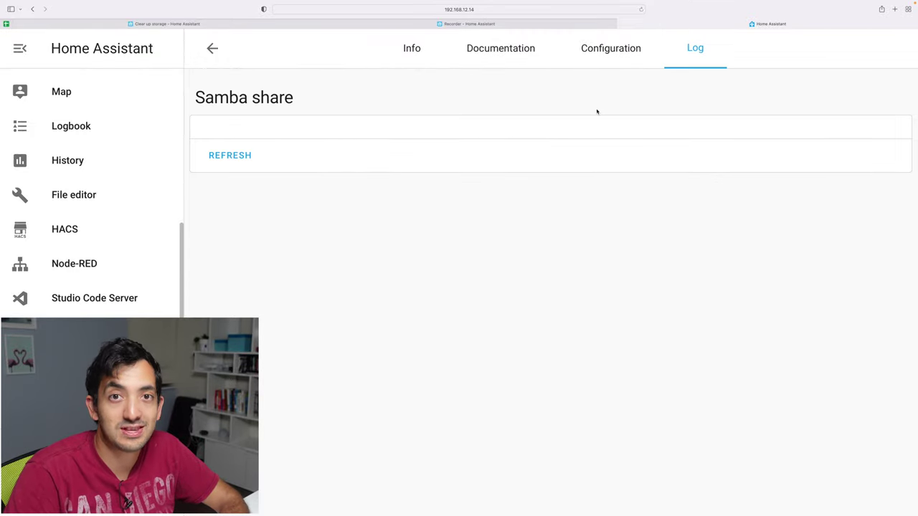
{"action": "left_click", "coordinate": [611, 50]}
{"action": "left_click", "coordinate": [412, 48]}
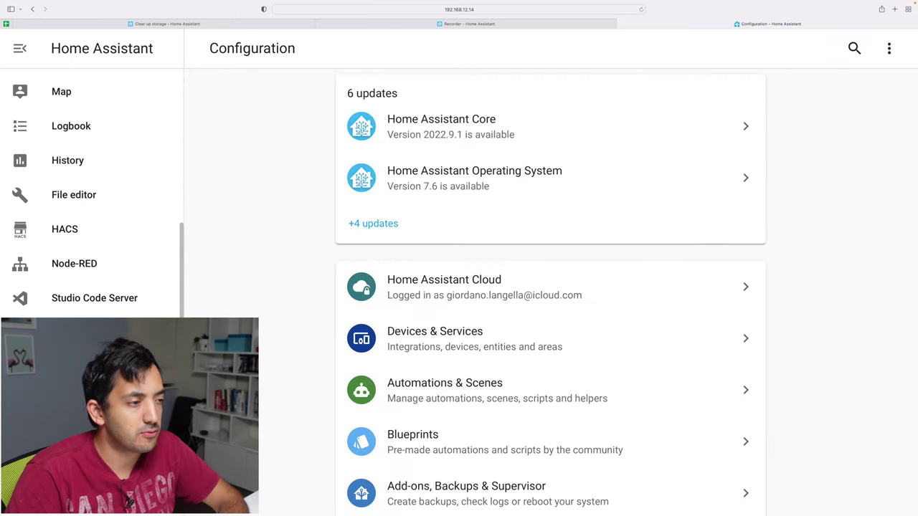
Step: Delete the old backups from the backup list, starting with the three oldest, and keep only core_2022.4.1
{"action": "scroll", "coordinate": [550, 286], "scroll_direction": "down", "scroll_amount": 2}
{"action": "scroll", "coordinate": [434, 307], "scroll_direction": "down", "scroll_amount": 5}
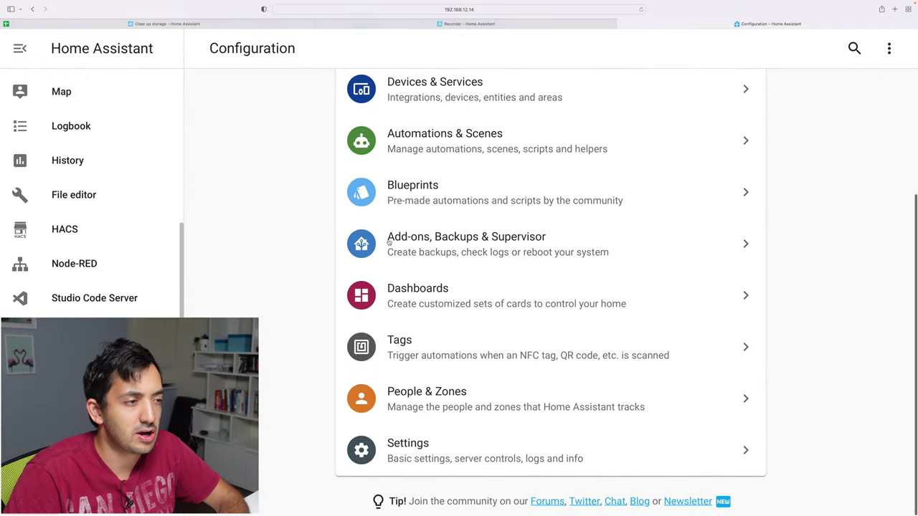
{"action": "left_click", "coordinate": [477, 240]}
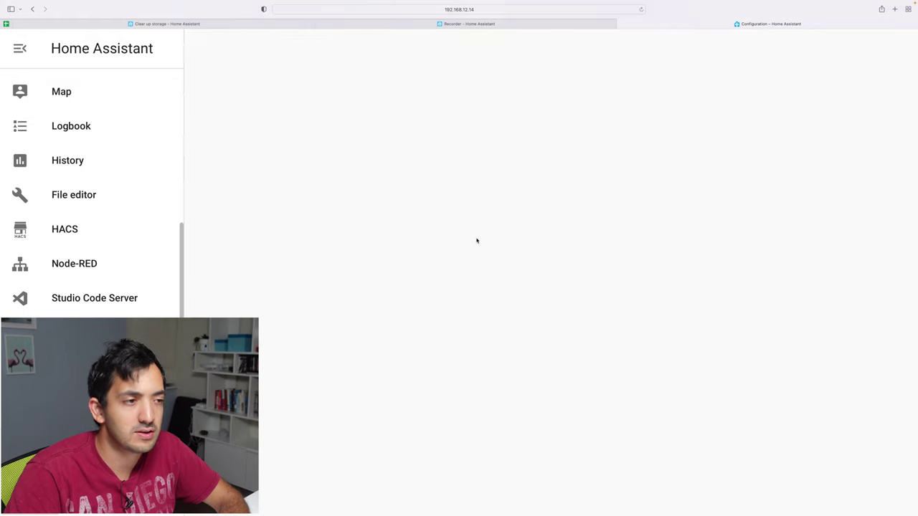
{"action": "left_click", "coordinate": [554, 50]}
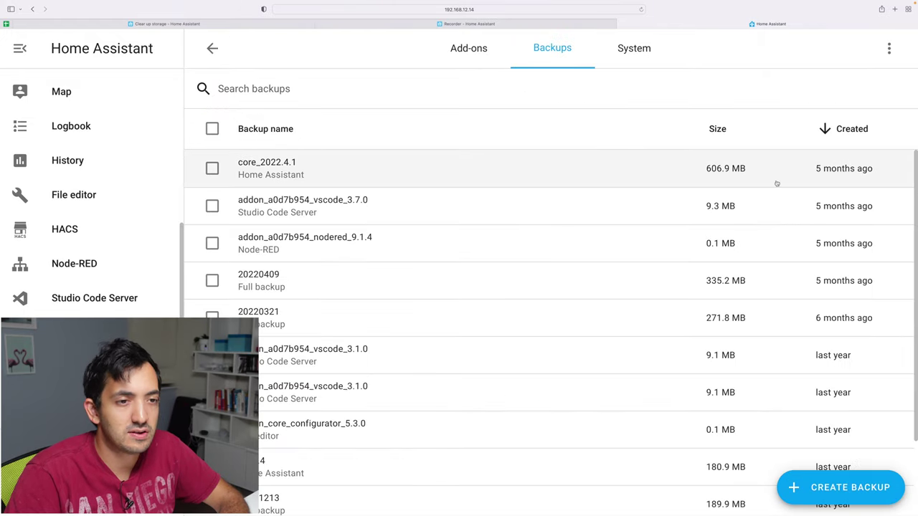
{"action": "scroll", "coordinate": [567, 219], "scroll_direction": "down", "scroll_amount": 3}
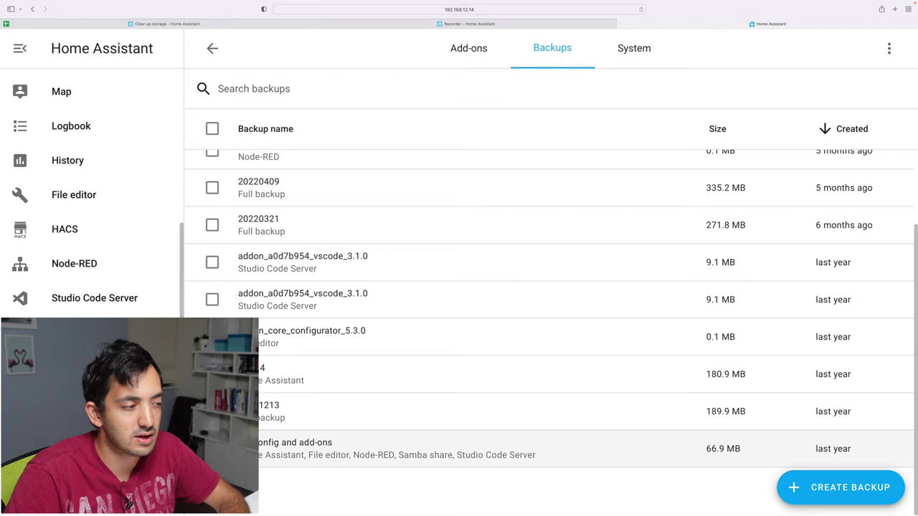
{"action": "left_click", "coordinate": [211, 449]}
{"action": "left_click", "coordinate": [212, 412]}
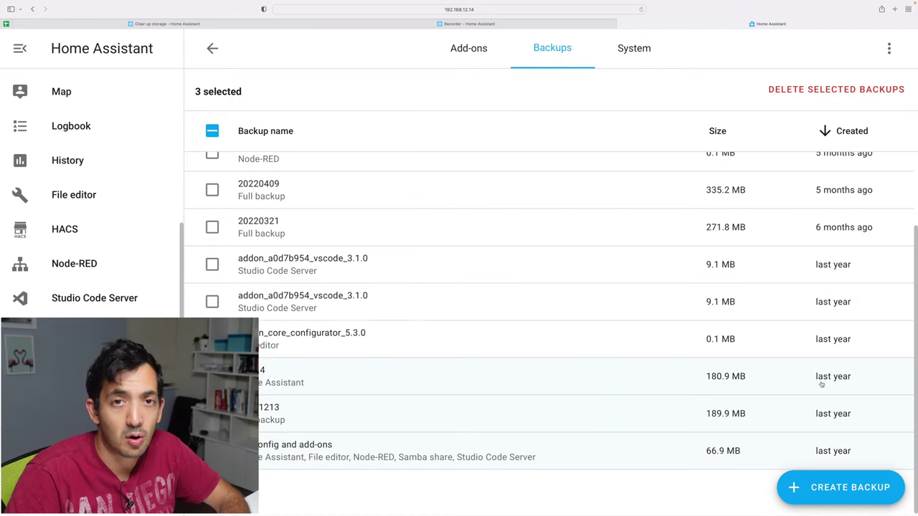
{"action": "left_click", "coordinate": [823, 94]}
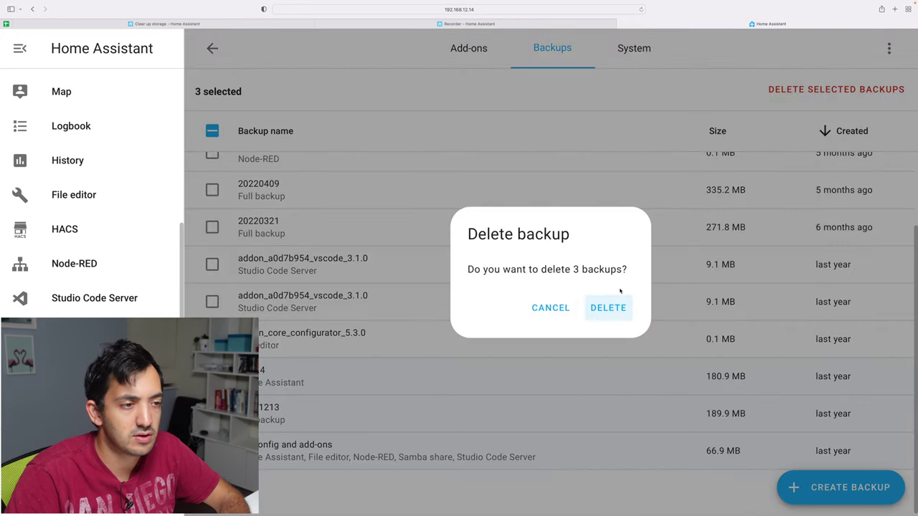
{"action": "left_click", "coordinate": [609, 307]}
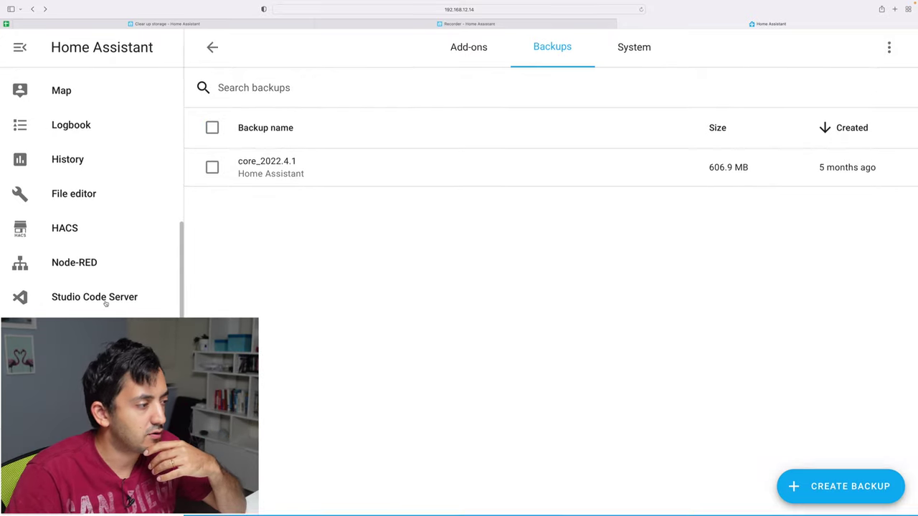
Step: Recheck the host's used space on the System page after the backup cleanup
{"action": "left_click", "coordinate": [643, 54]}
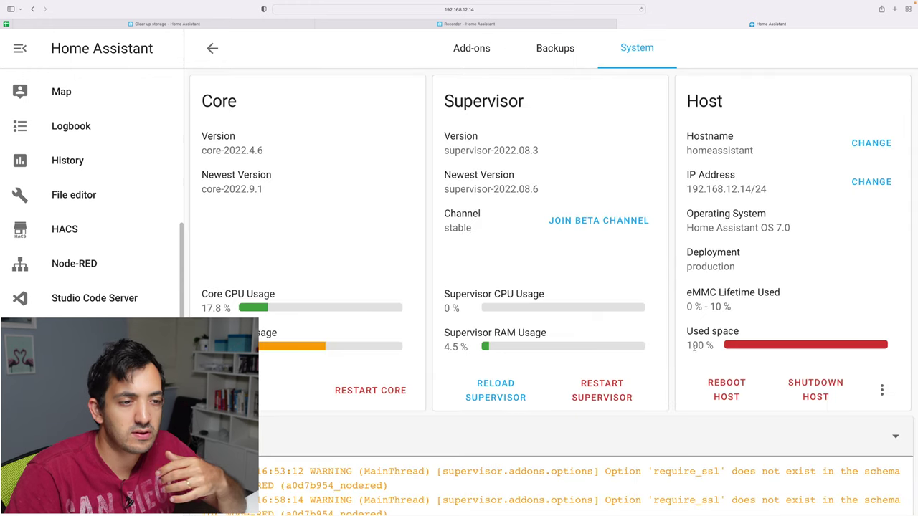
{"action": "left_click_drag", "start_coordinate": [687, 331], "coordinate": [707, 347]}
{"action": "left_click", "coordinate": [708, 347]}
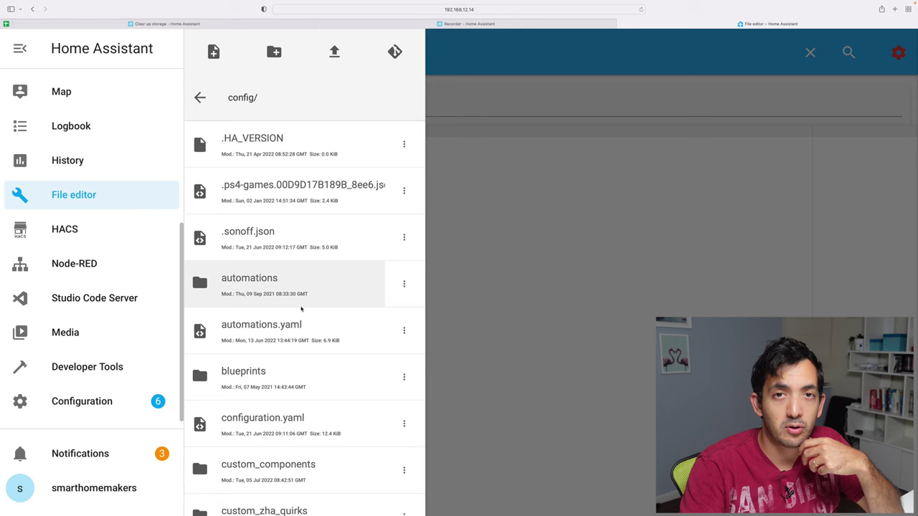
Step: Examine the sizes of the home-assistant log and database files in the config folder with the File editor
{"action": "scroll", "coordinate": [287, 308], "scroll_direction": "down", "scroll_amount": 5}
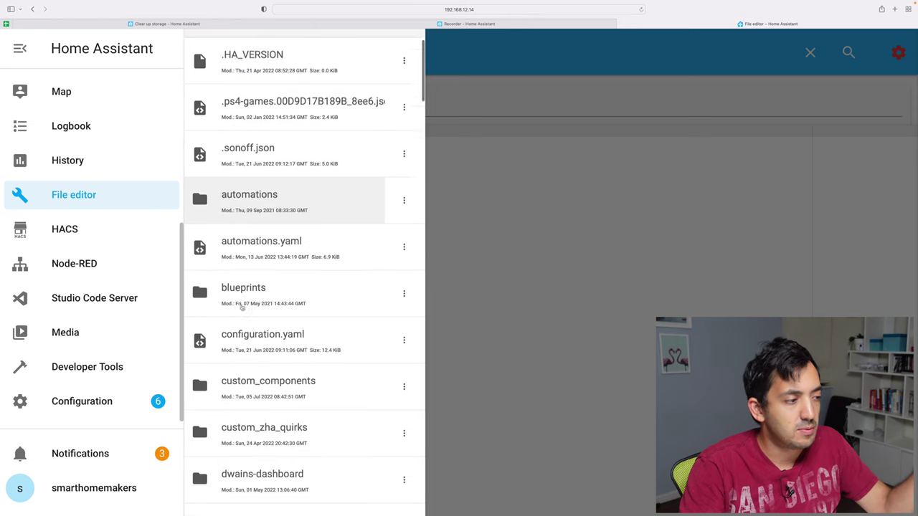
{"action": "scroll", "coordinate": [291, 308], "scroll_direction": "down", "scroll_amount": 5}
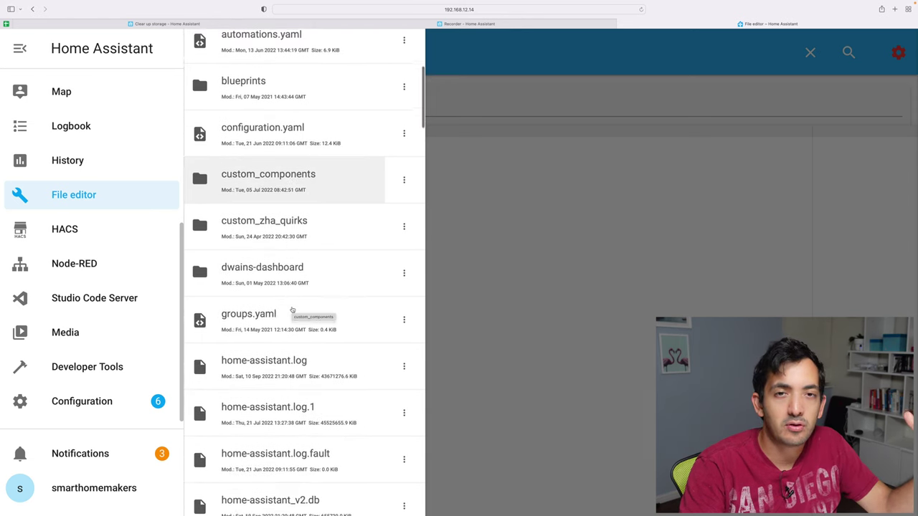
{"action": "scroll", "coordinate": [292, 308], "scroll_direction": "down", "scroll_amount": 1}
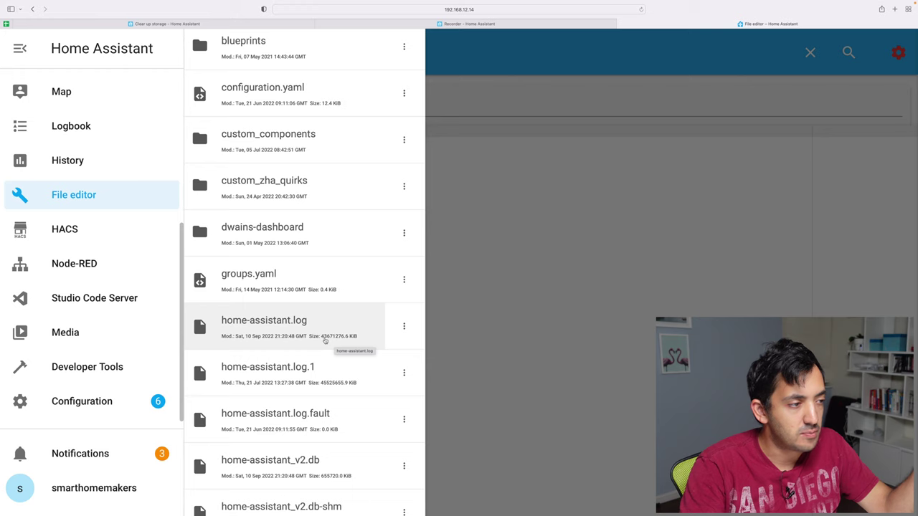
{"action": "left_click", "coordinate": [320, 340]}
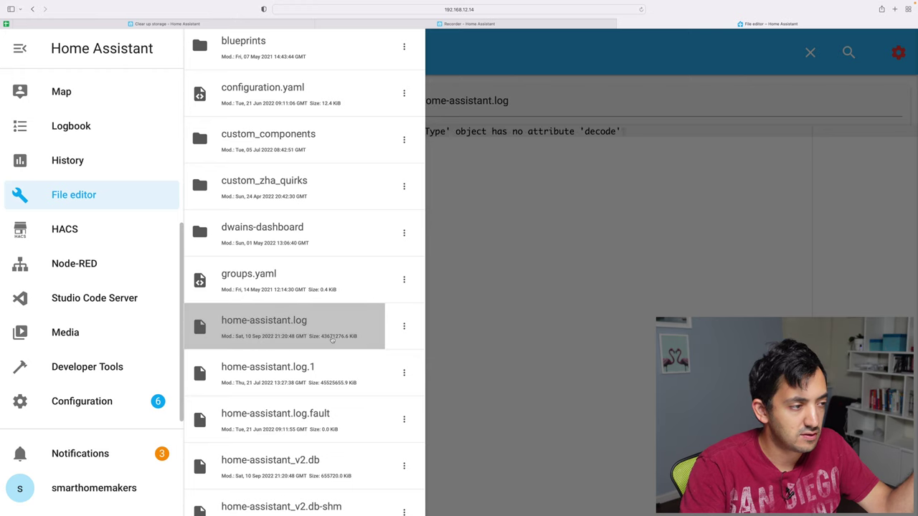
{"action": "left_click", "coordinate": [351, 335]}
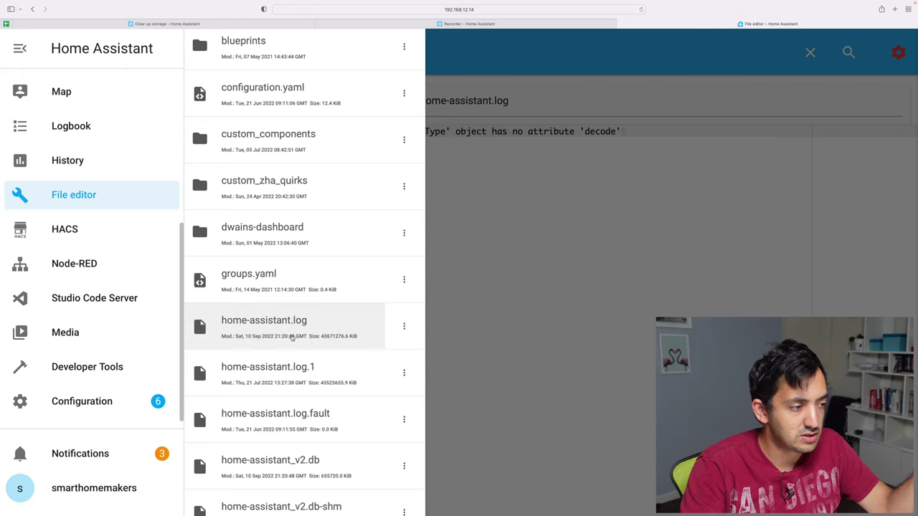
{"action": "scroll", "coordinate": [292, 337], "scroll_direction": "down", "scroll_amount": 3}
{"action": "scroll", "coordinate": [292, 337], "scroll_direction": "down", "scroll_amount": 3}
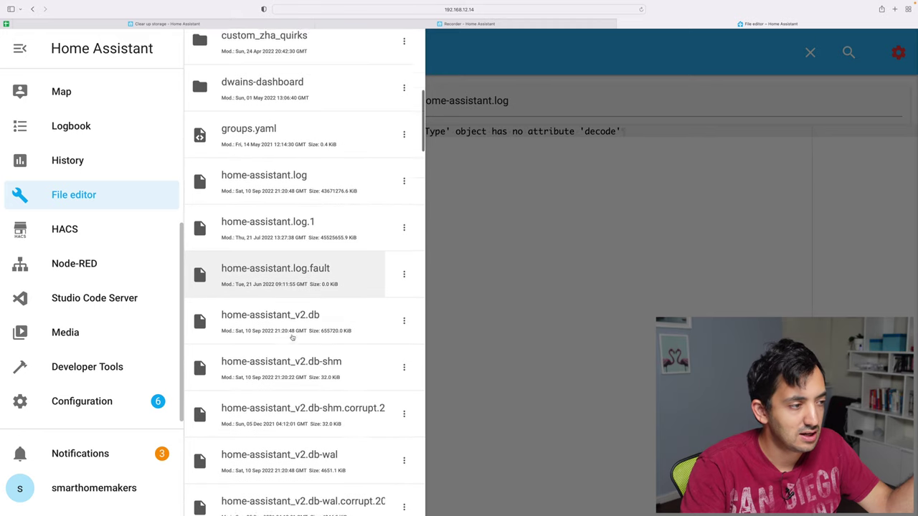
{"action": "scroll", "coordinate": [346, 286], "scroll_direction": "down", "scroll_amount": 6}
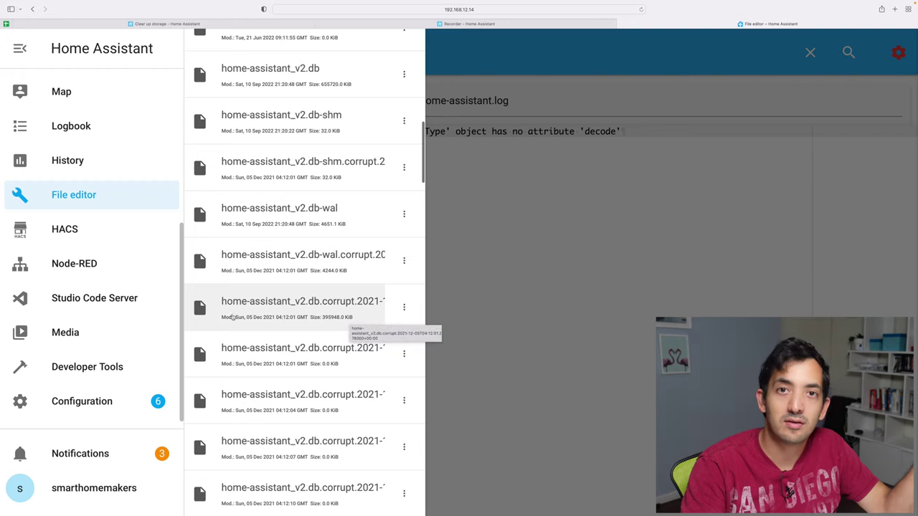
Step: Look through the corrupt home-assistant_v2.db files in the config folder with Studio Code Server
{"action": "left_click", "coordinate": [95, 300]}
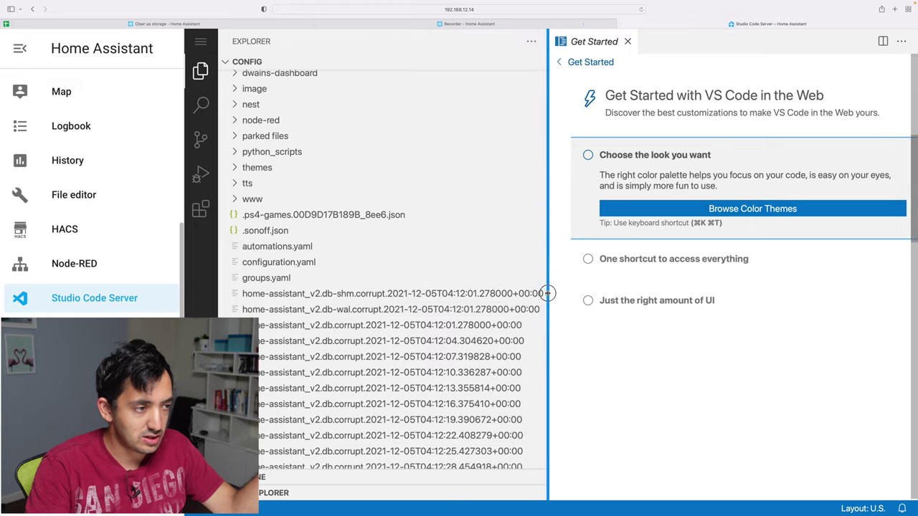
{"action": "scroll", "coordinate": [490, 326], "scroll_direction": "down", "scroll_amount": 15}
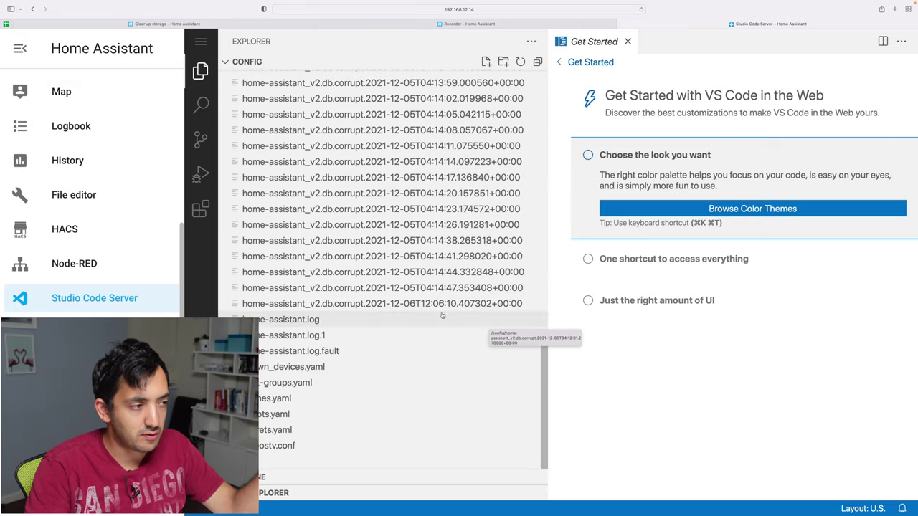
{"action": "scroll", "coordinate": [416, 301], "scroll_direction": "up", "scroll_amount": 5}
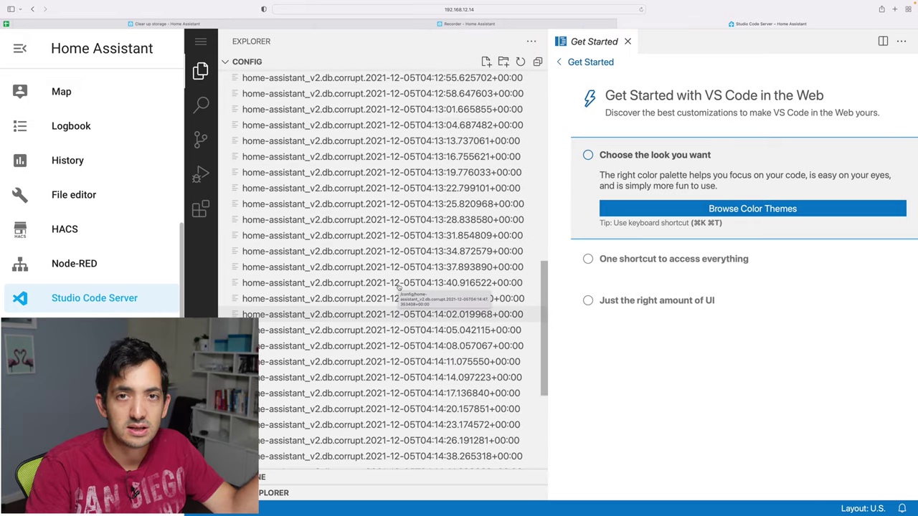
{"action": "scroll", "coordinate": [400, 287], "scroll_direction": "up", "scroll_amount": 6}
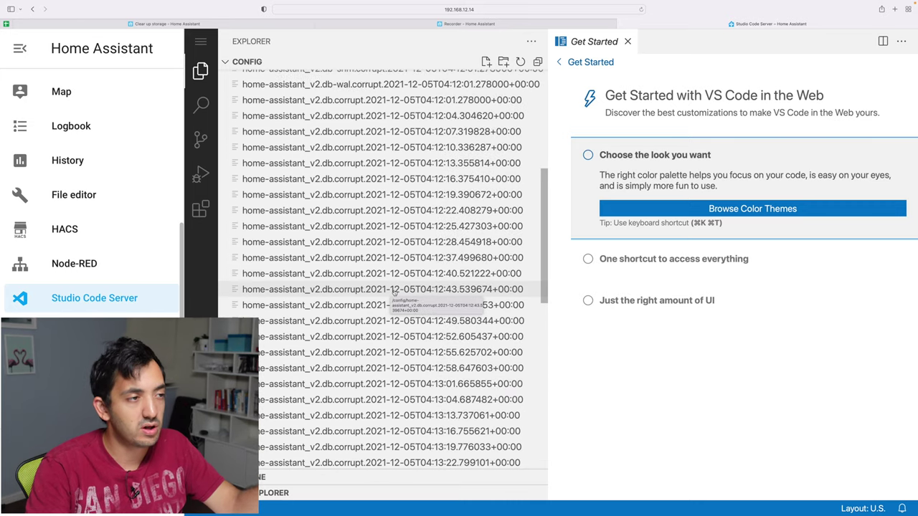
{"action": "scroll", "coordinate": [394, 292], "scroll_direction": "up", "scroll_amount": 6}
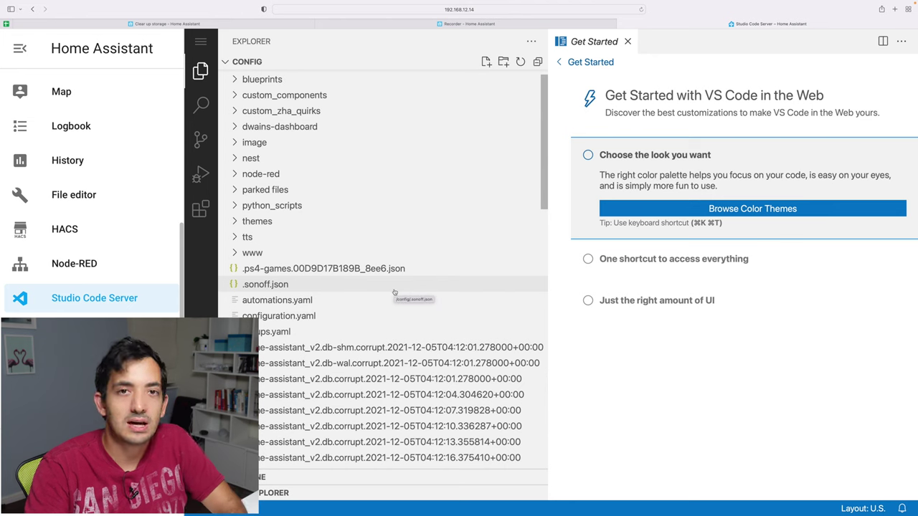
Step: Permanently delete the doorbell recording front_door_pressed20220910-122042.mp4 from the www folder
{"action": "scroll", "coordinate": [394, 292], "scroll_direction": "down", "scroll_amount": 2}
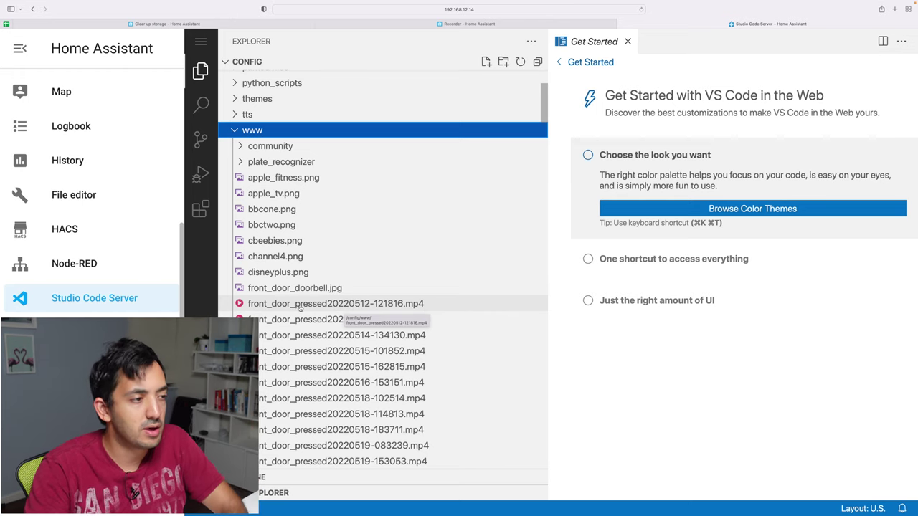
{"action": "scroll", "coordinate": [434, 310], "scroll_direction": "down", "scroll_amount": 20}
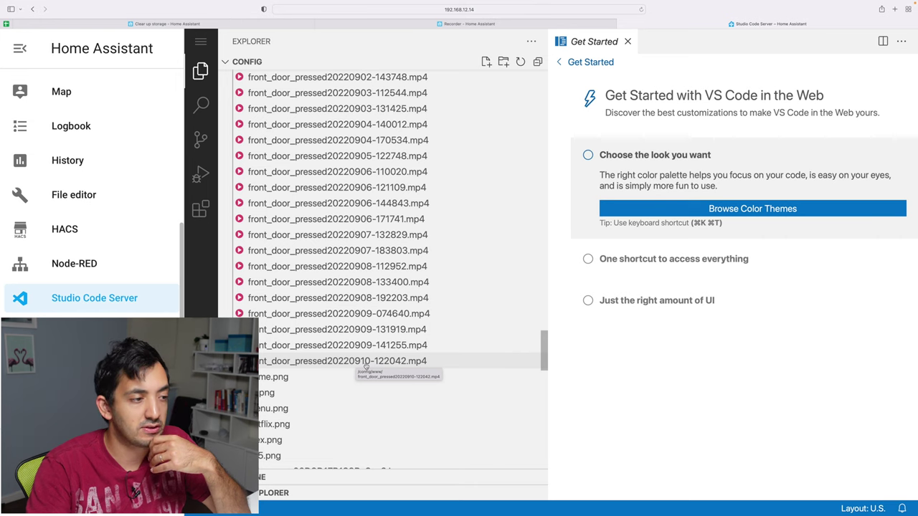
{"action": "right_click", "coordinate": [391, 362]}
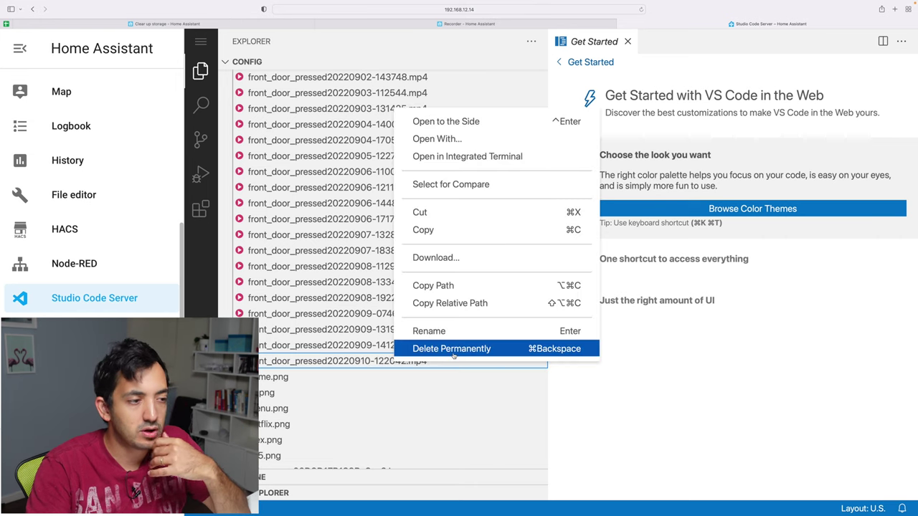
{"action": "left_click", "coordinate": [452, 351]}
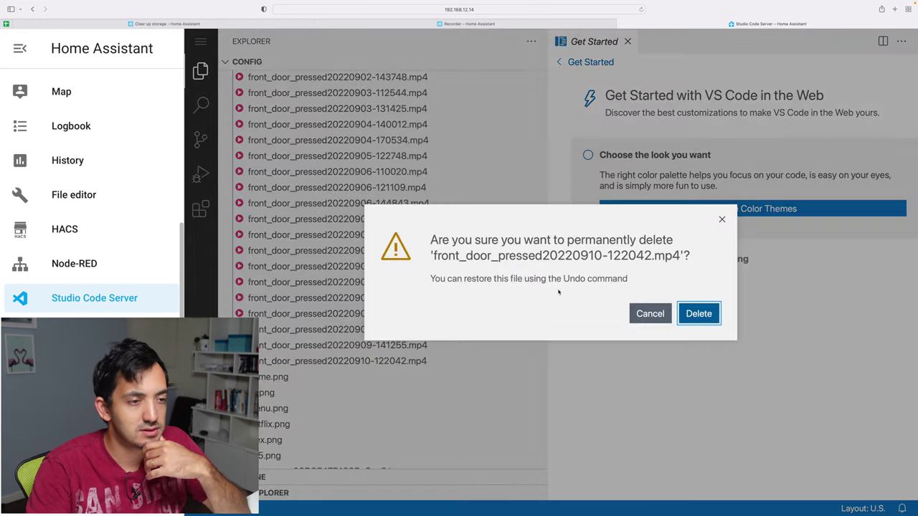
{"action": "left_click", "coordinate": [700, 316]}
{"action": "right_click", "coordinate": [423, 343]}
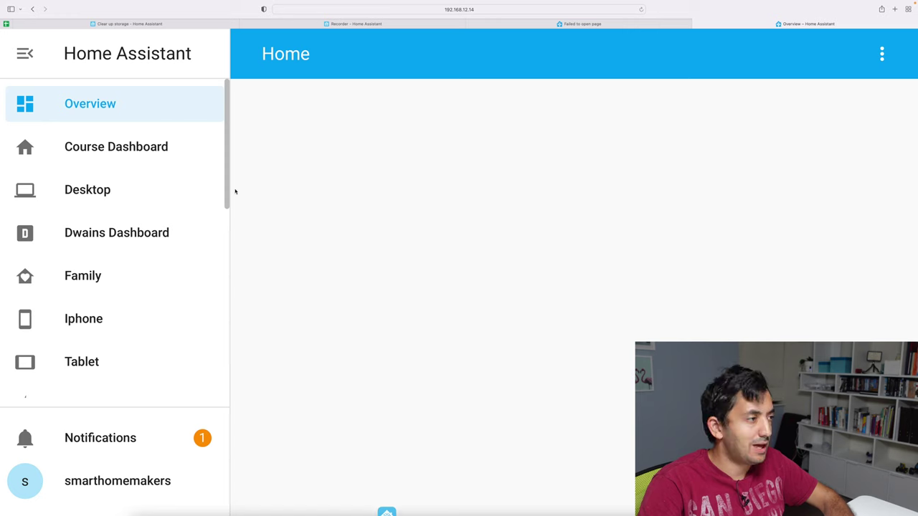
Step: Check the host's used space and eMMC lifetime on the System page of Add-ons, Backups & Supervisor
{"action": "scroll", "coordinate": [225, 203], "scroll_direction": "down", "scroll_amount": 3}
{"action": "scroll", "coordinate": [136, 352], "scroll_direction": "down", "scroll_amount": 5}
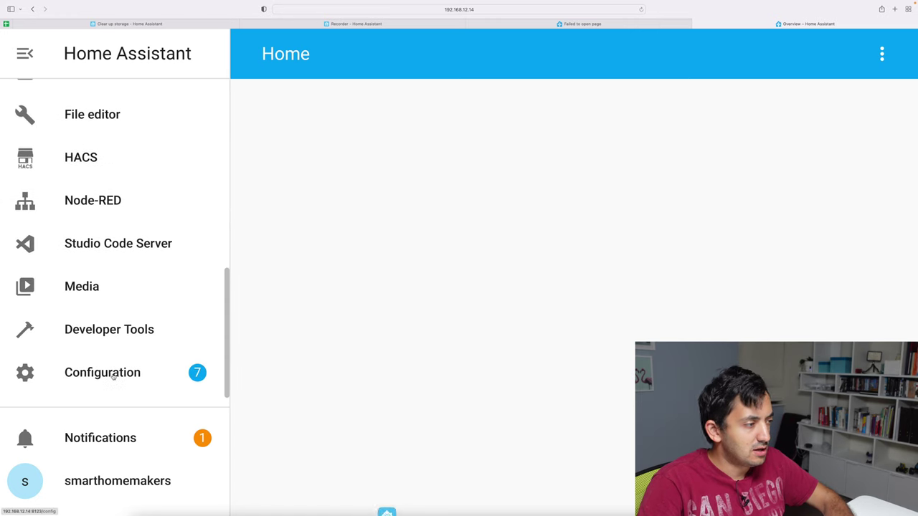
{"action": "left_click", "coordinate": [136, 371]}
{"action": "scroll", "coordinate": [609, 264], "scroll_direction": "down", "scroll_amount": 5}
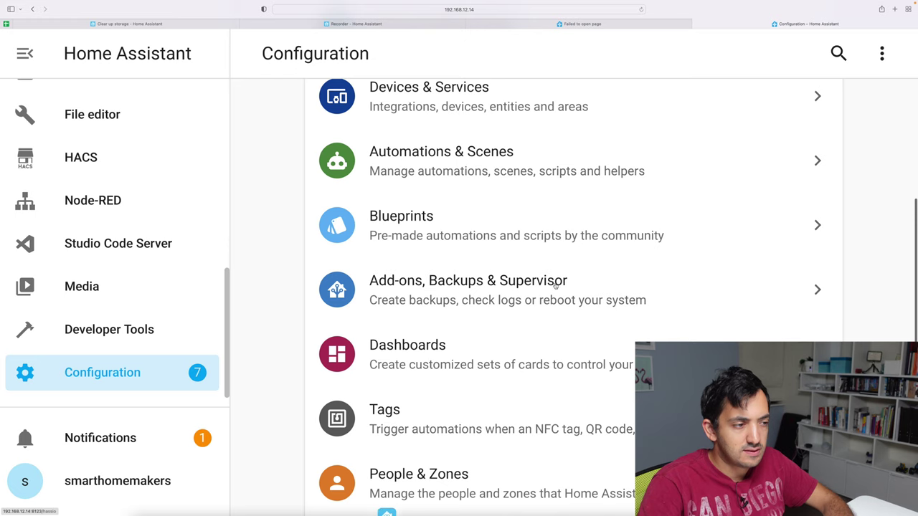
{"action": "left_click", "coordinate": [575, 295]}
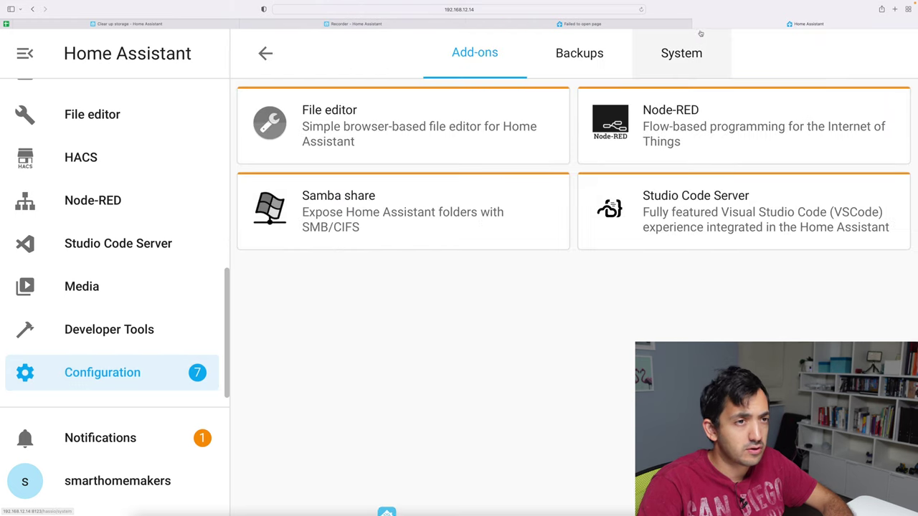
{"action": "left_click", "coordinate": [671, 64]}
{"action": "key", "text": "super+minus"}
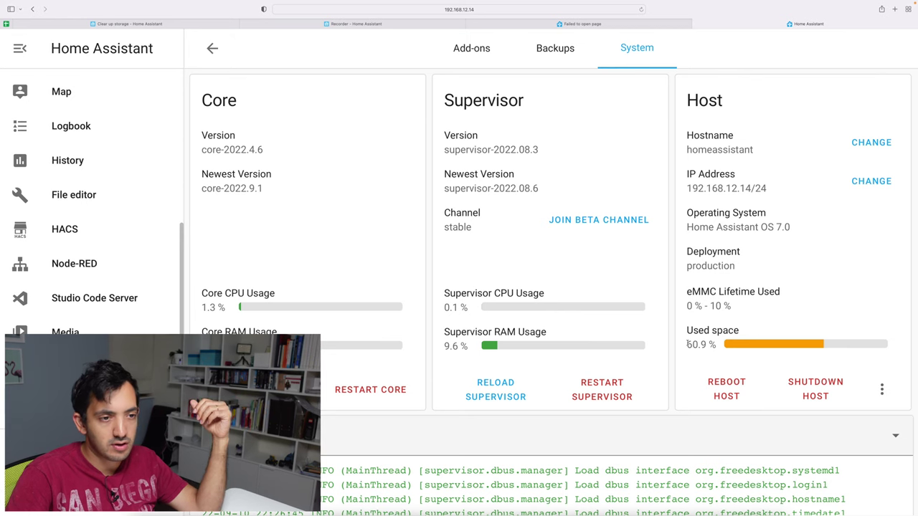
{"action": "left_click", "coordinate": [709, 342]}
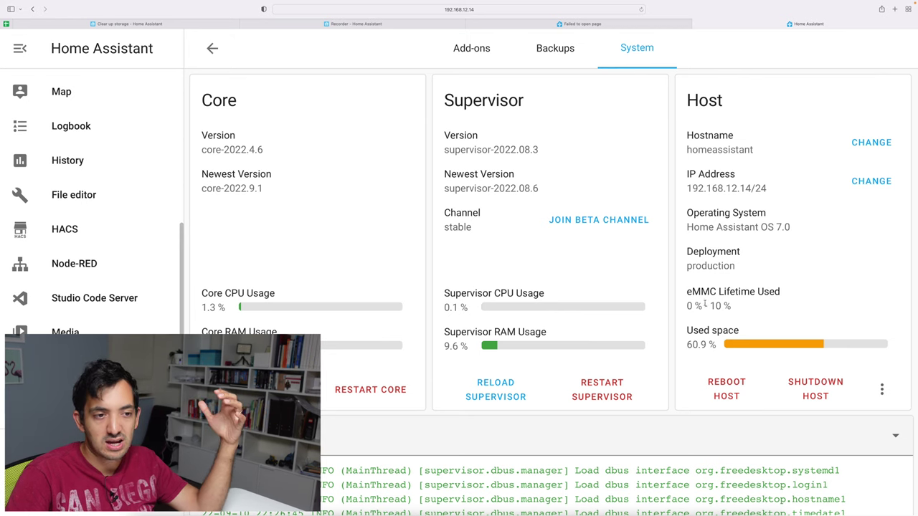
{"action": "left_click_drag", "start_coordinate": [694, 305], "coordinate": [730, 305]}
{"action": "left_click", "coordinate": [730, 305]}
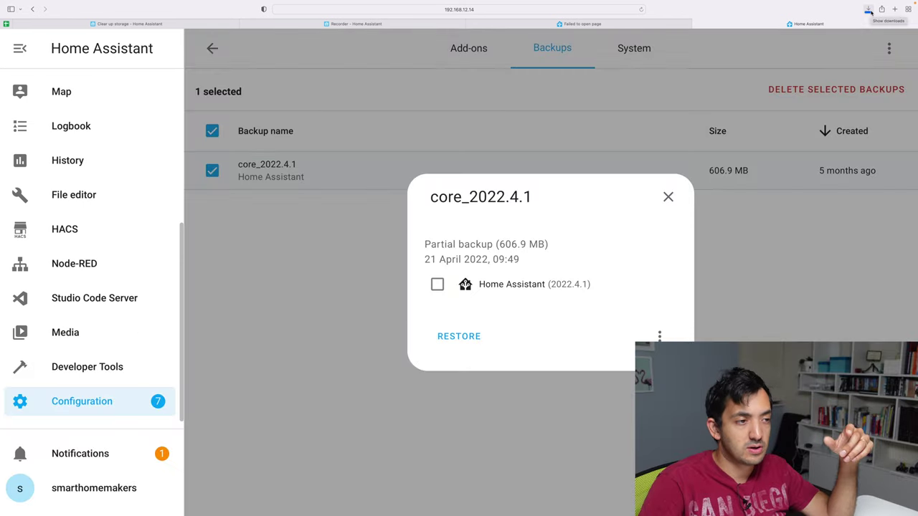
Step: Check the download progress of core_2022.4.1.tar and delete the core_2022.4.1 backup from the backup list
{"action": "left_click", "coordinate": [870, 11]}
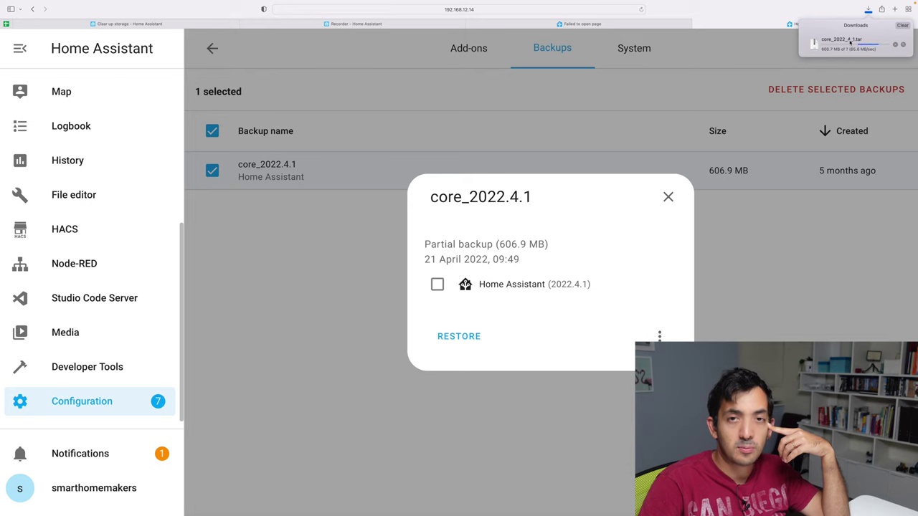
{"action": "left_click", "coordinate": [839, 264]}
{"action": "left_click", "coordinate": [669, 198]}
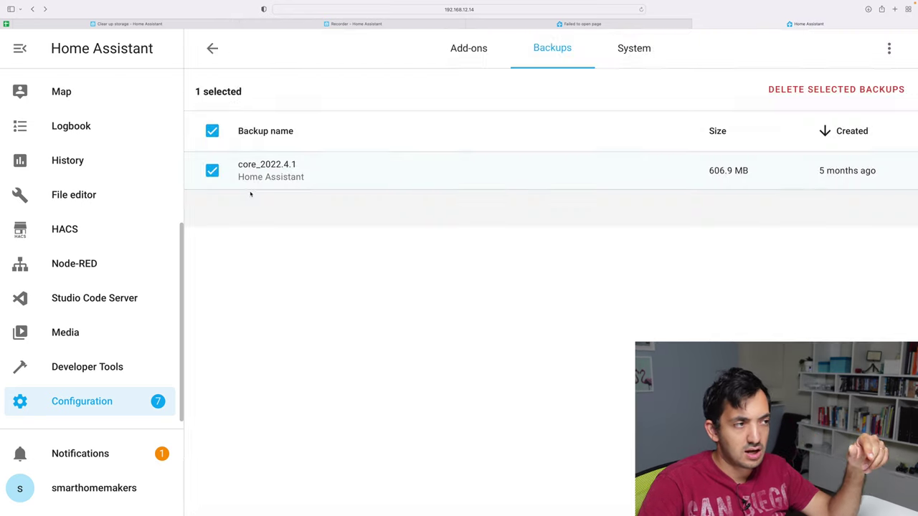
{"action": "left_click", "coordinate": [806, 98]}
{"action": "left_click", "coordinate": [606, 314]}
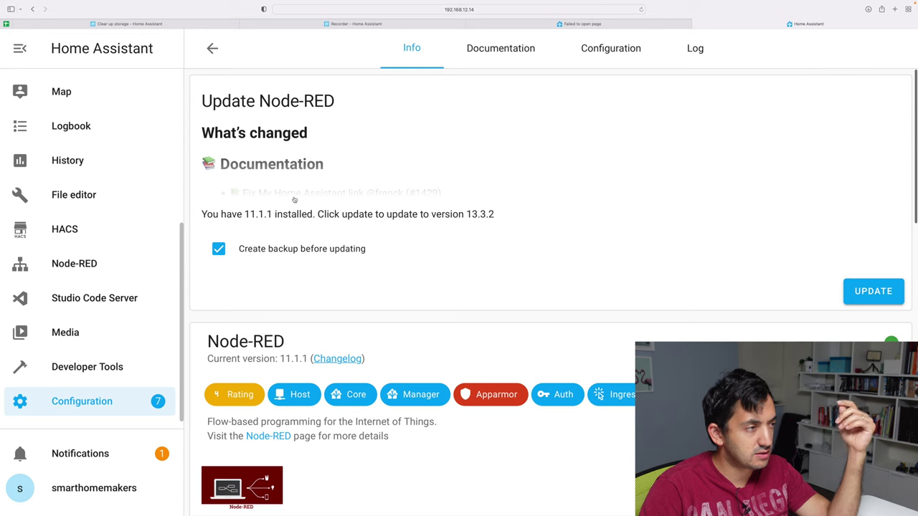
Step: Leave the Node-RED add-on page and start the File editor add-on
{"action": "left_click", "coordinate": [212, 48]}
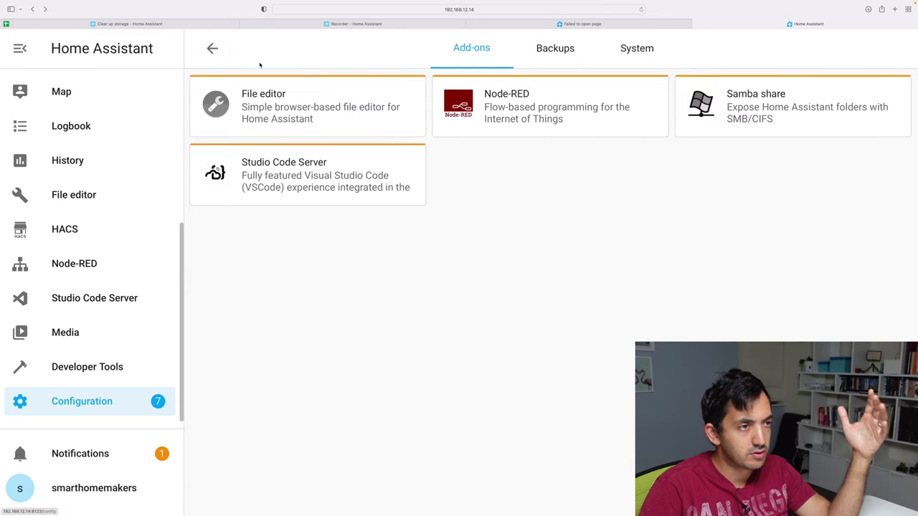
{"action": "left_click", "coordinate": [313, 116]}
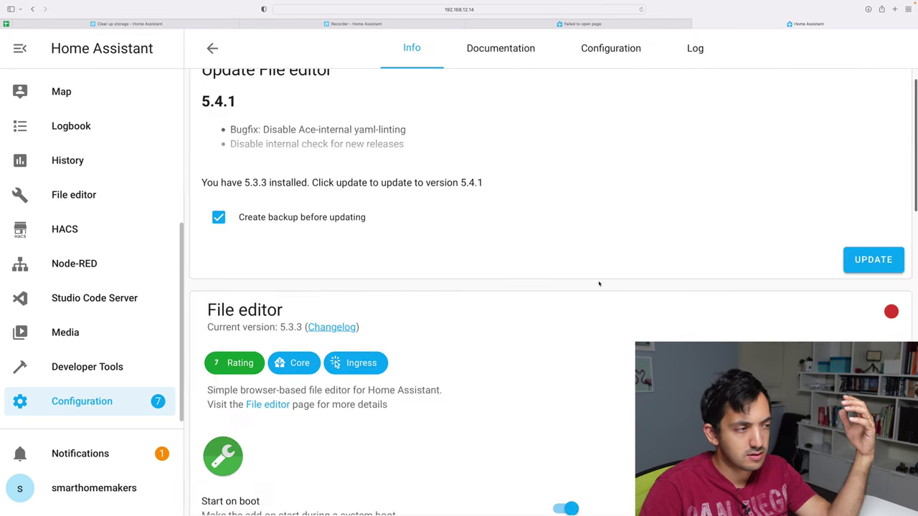
{"action": "scroll", "coordinate": [598, 284], "scroll_direction": "down", "scroll_amount": 5}
{"action": "left_click", "coordinate": [225, 329]}
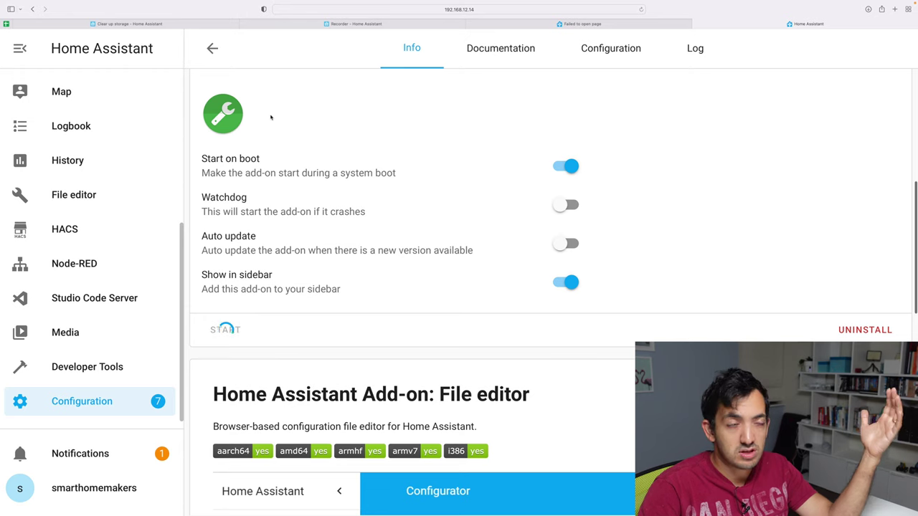
{"action": "left_click", "coordinate": [213, 48]}
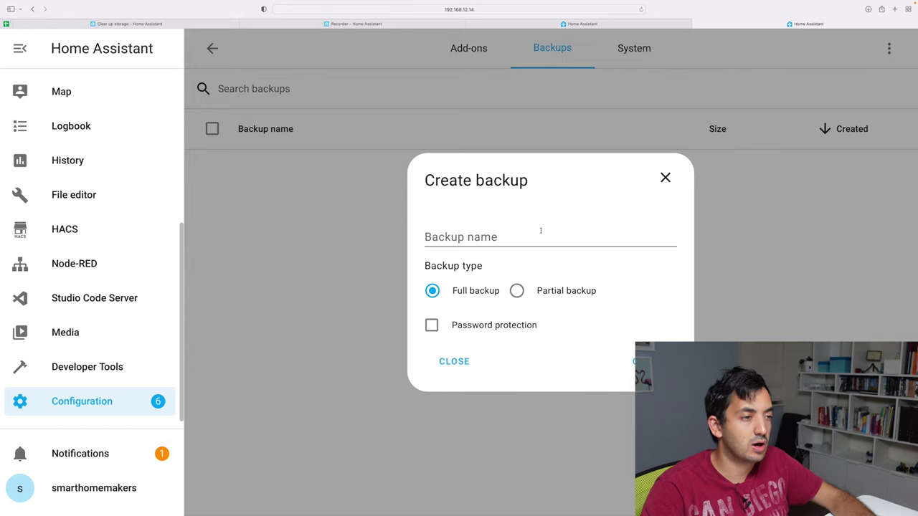
Step: Create a partial backup named 20220910 that includes Home Assistant, all folders and all add-ons, without password protection
{"action": "type", "text": "20220910"}
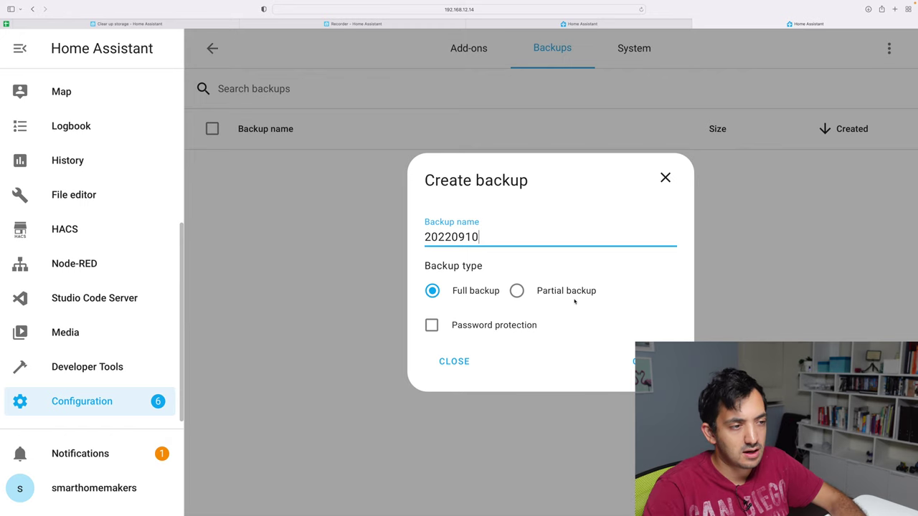
{"action": "left_click", "coordinate": [578, 295]}
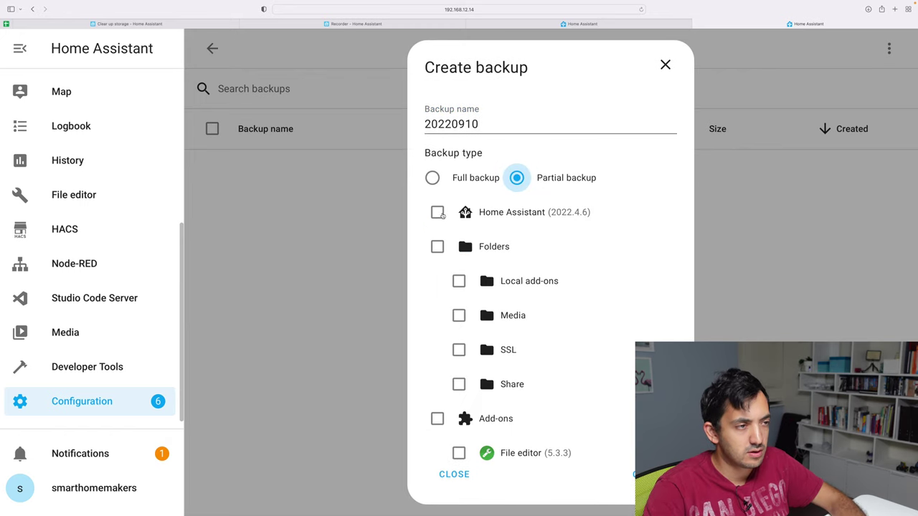
{"action": "left_click", "coordinate": [437, 213]}
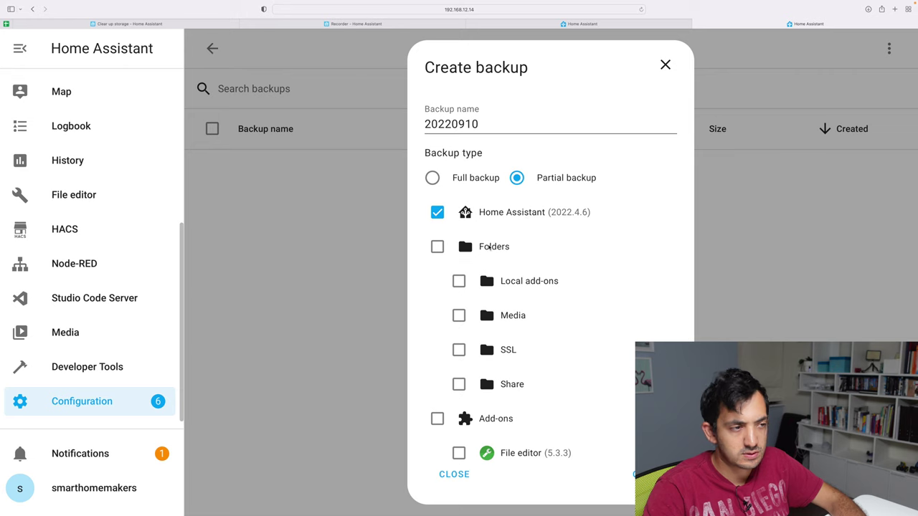
{"action": "left_click", "coordinate": [437, 246]}
{"action": "scroll", "coordinate": [541, 267], "scroll_direction": "down", "scroll_amount": 3}
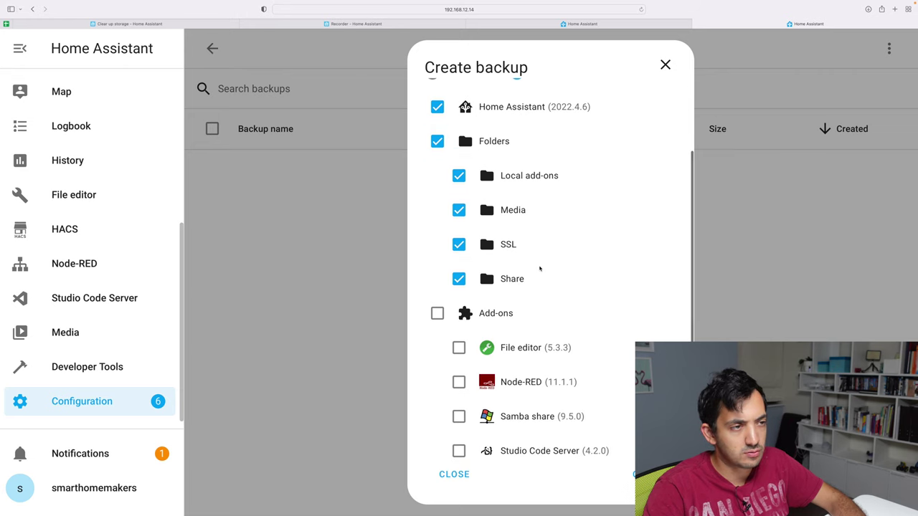
{"action": "scroll", "coordinate": [495, 309], "scroll_direction": "down", "scroll_amount": 2}
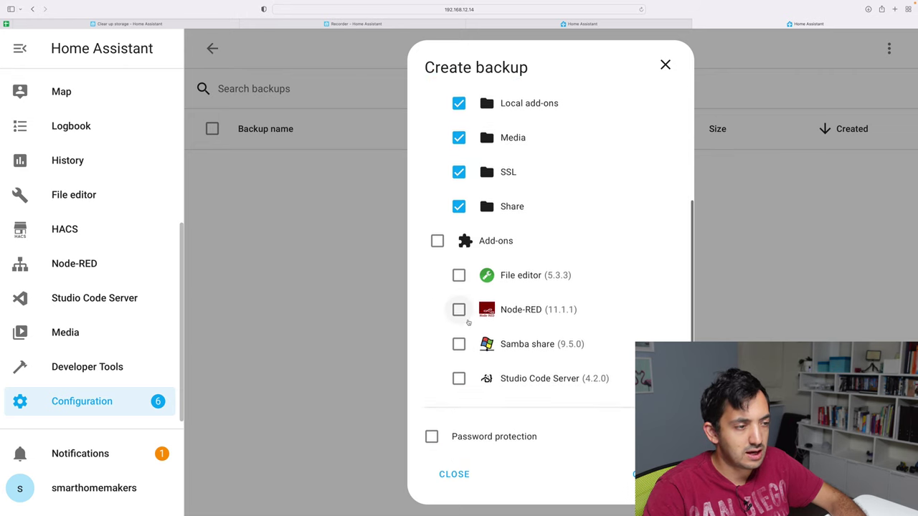
{"action": "left_click", "coordinate": [437, 242]}
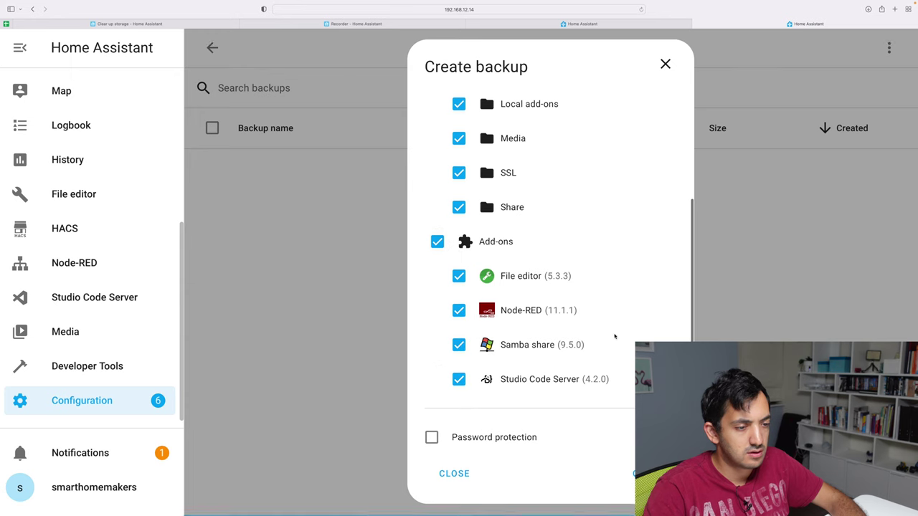
{"action": "scroll", "coordinate": [570, 337], "scroll_direction": "up", "scroll_amount": 5}
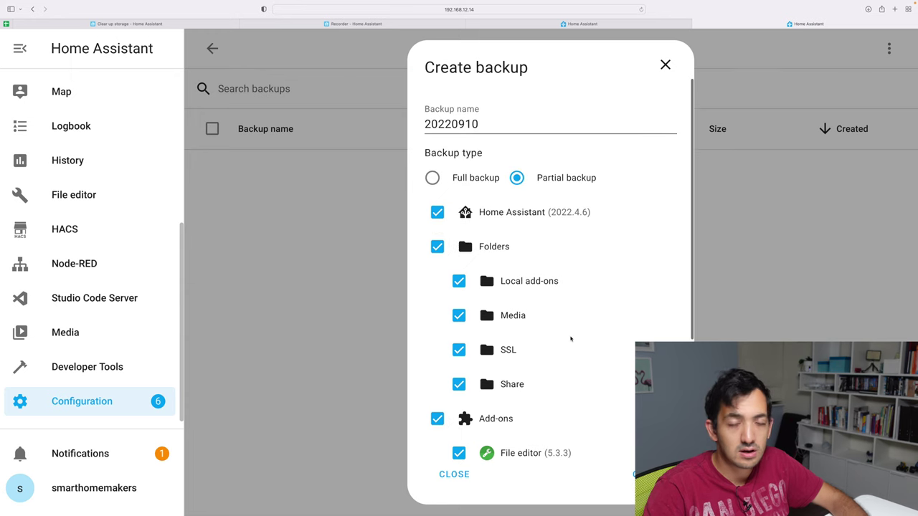
{"action": "scroll", "coordinate": [651, 459], "scroll_direction": "down", "scroll_amount": 5}
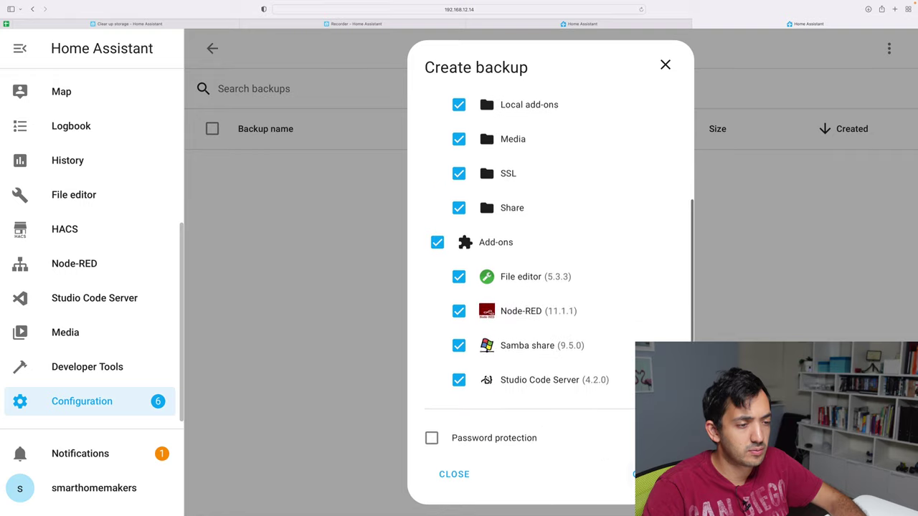
{"action": "left_click", "coordinate": [650, 474]}
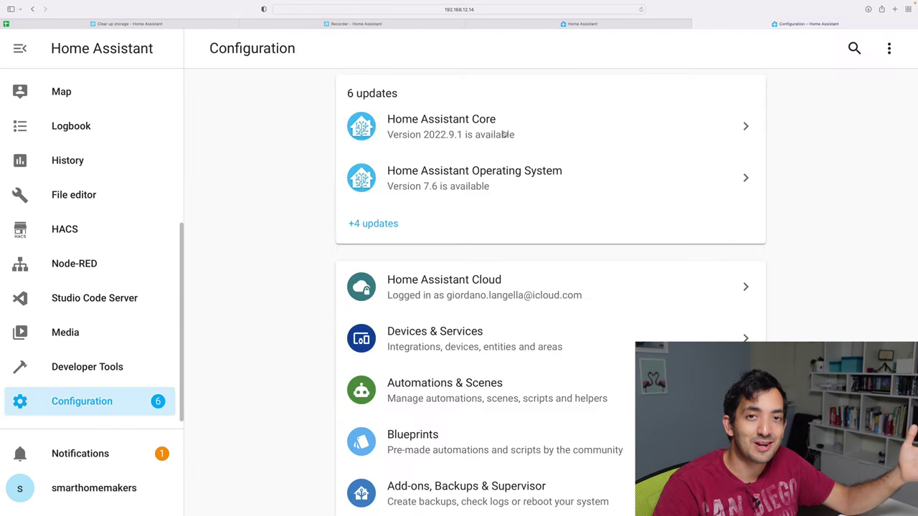
Step: Open the Home Assistant Core update details and compare the installed version with the latest one
{"action": "left_click", "coordinate": [504, 134]}
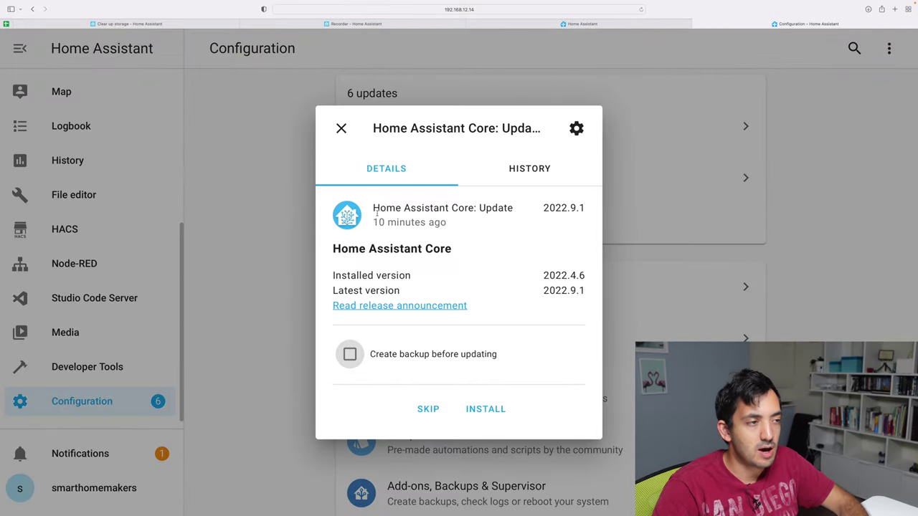
{"action": "left_click_drag", "start_coordinate": [377, 213], "coordinate": [549, 205]}
{"action": "left_click", "coordinate": [568, 227]}
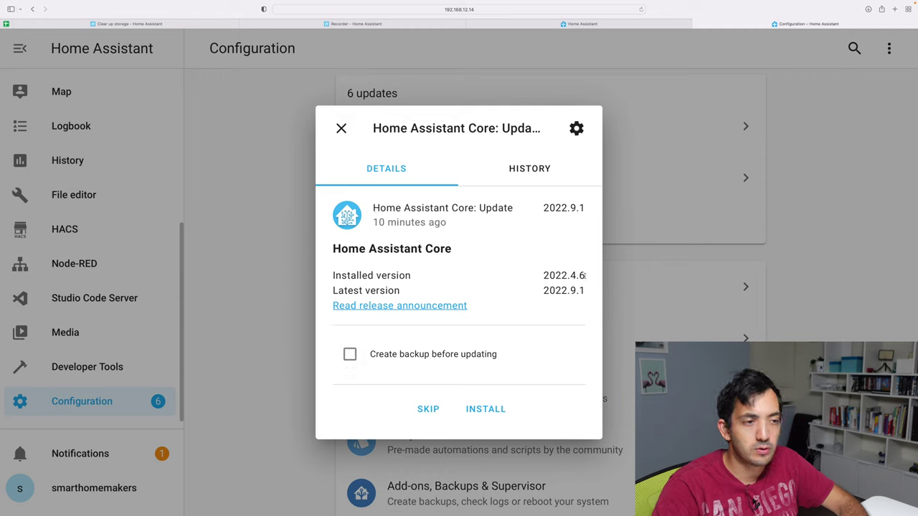
{"action": "left_click_drag", "start_coordinate": [543, 208], "coordinate": [588, 208]}
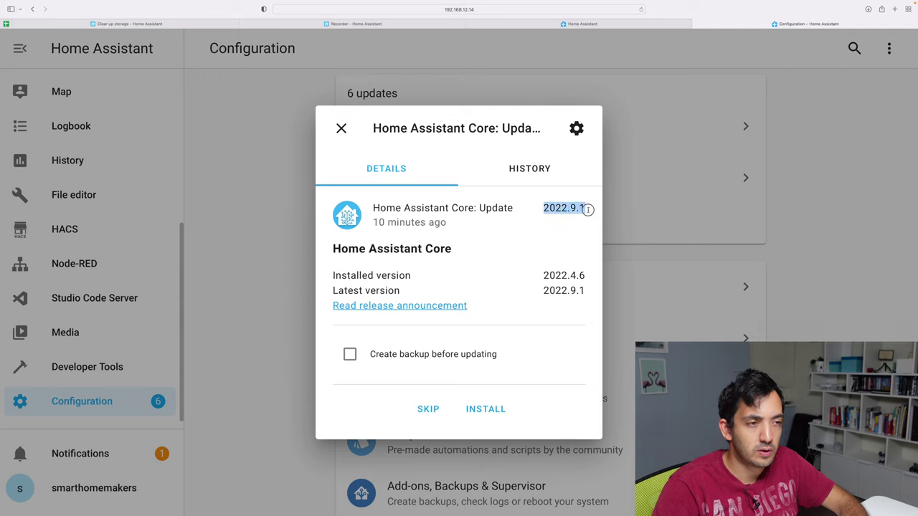
{"action": "left_click", "coordinate": [589, 208]}
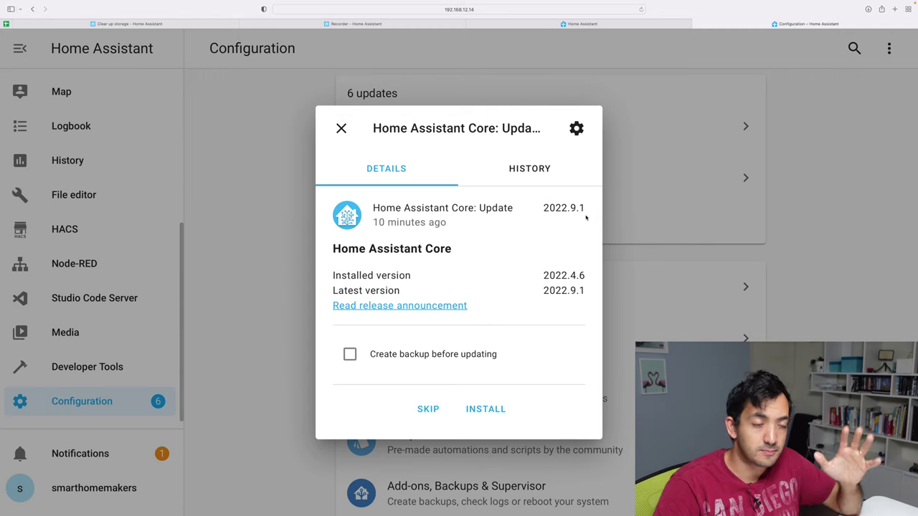